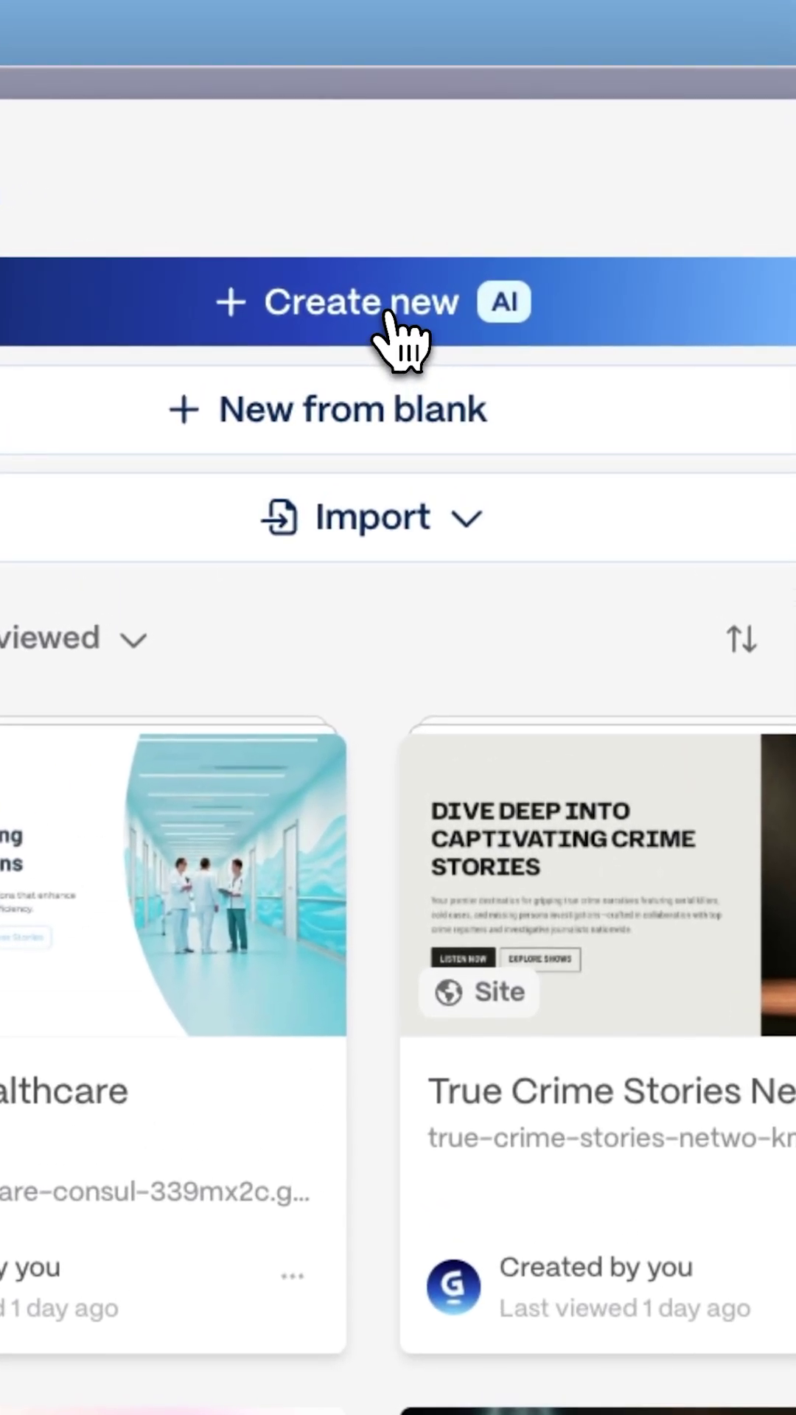
# Import the Wikipedia photosynthesis URL as an AI presentation and generate it with the Sprout theme.
pyautogui.click(389, 313)
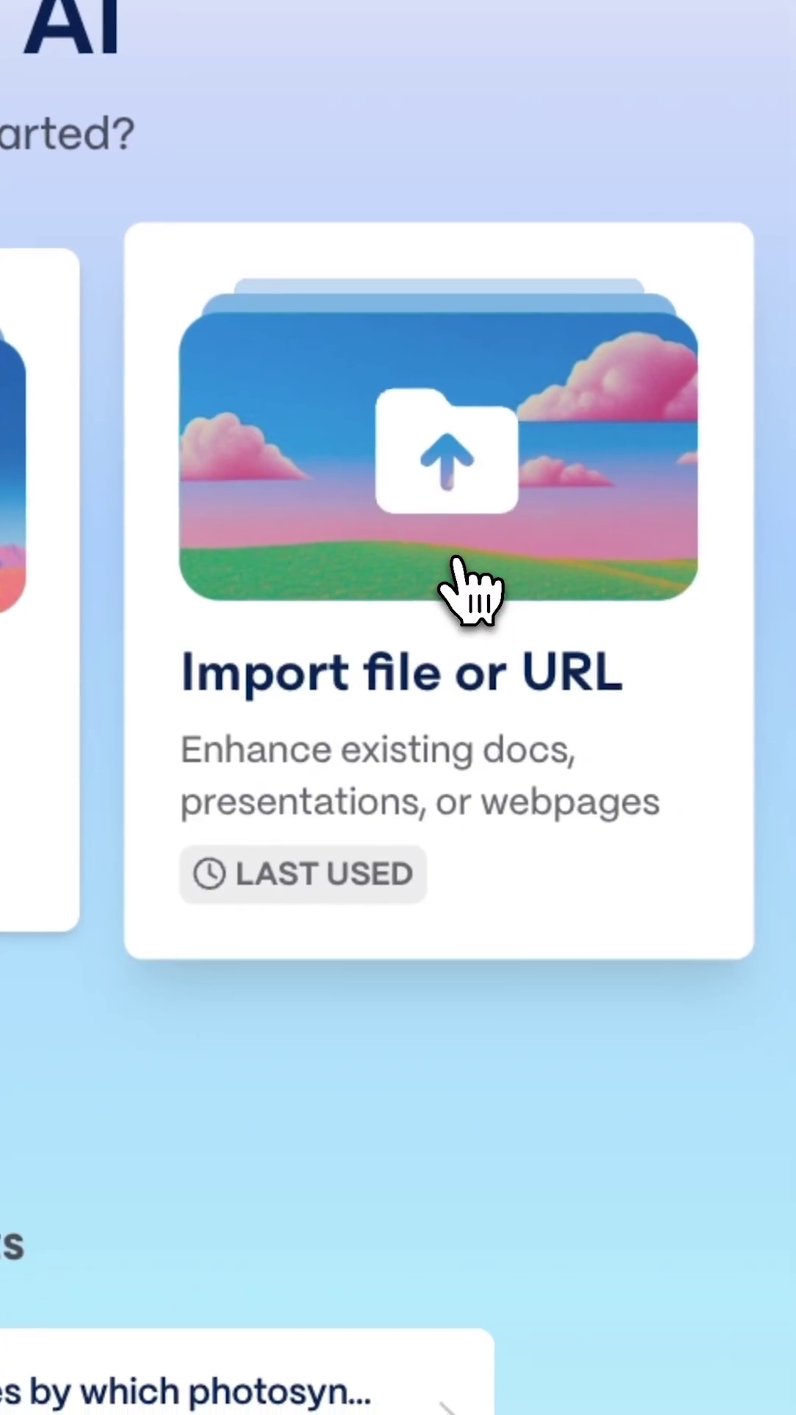
pyautogui.click(456, 558)
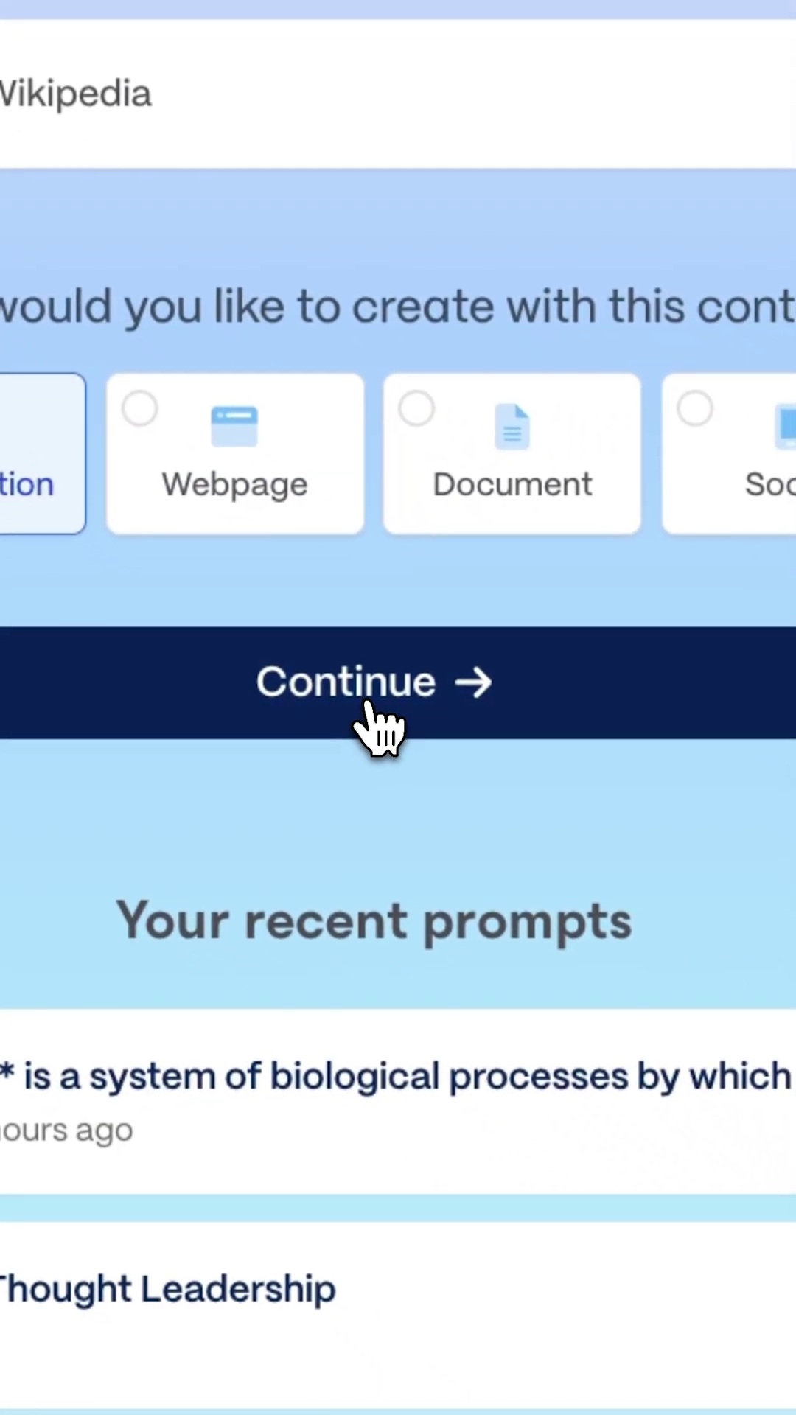
pyautogui.click(369, 709)
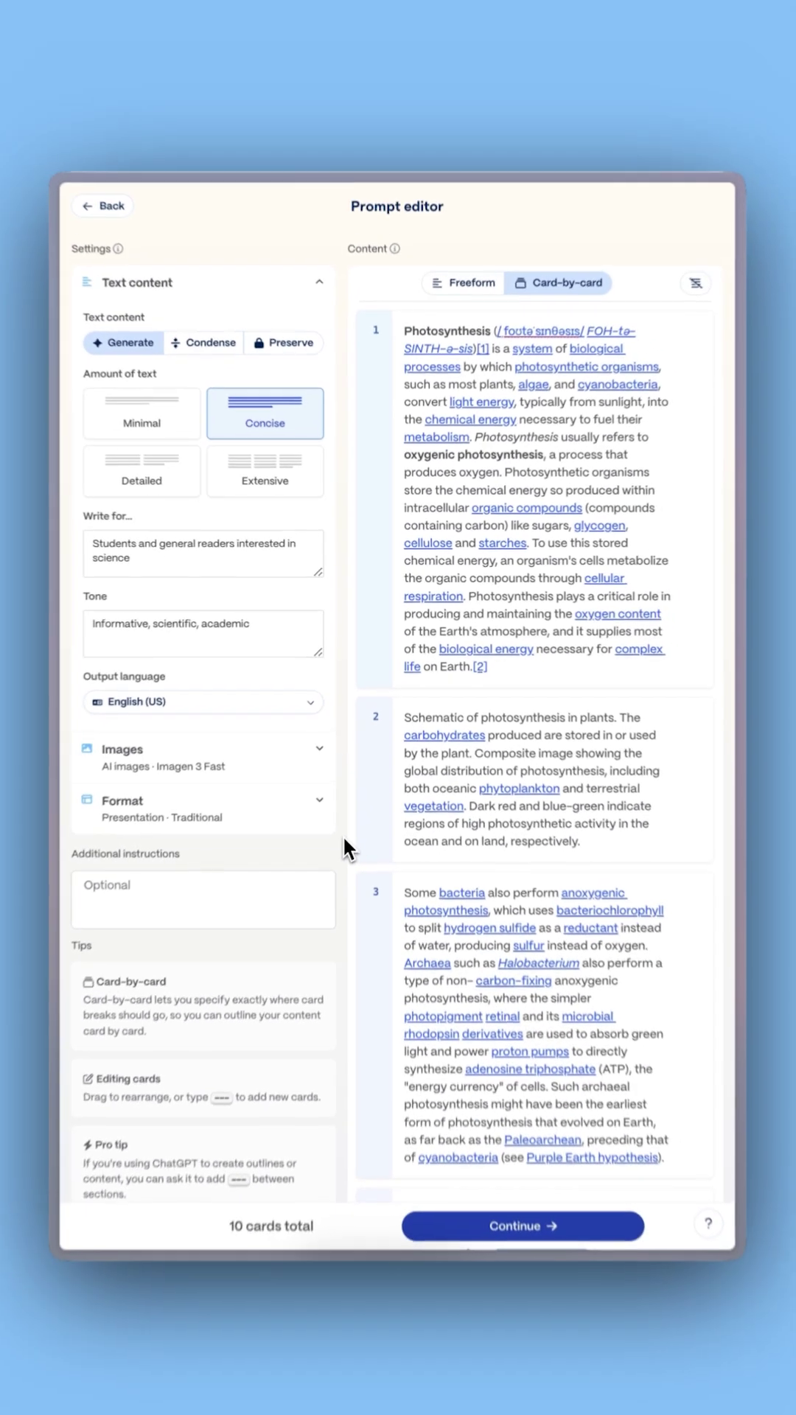
pyautogui.scroll(-3, 347, 820)
pyautogui.scroll(-5, 348, 820)
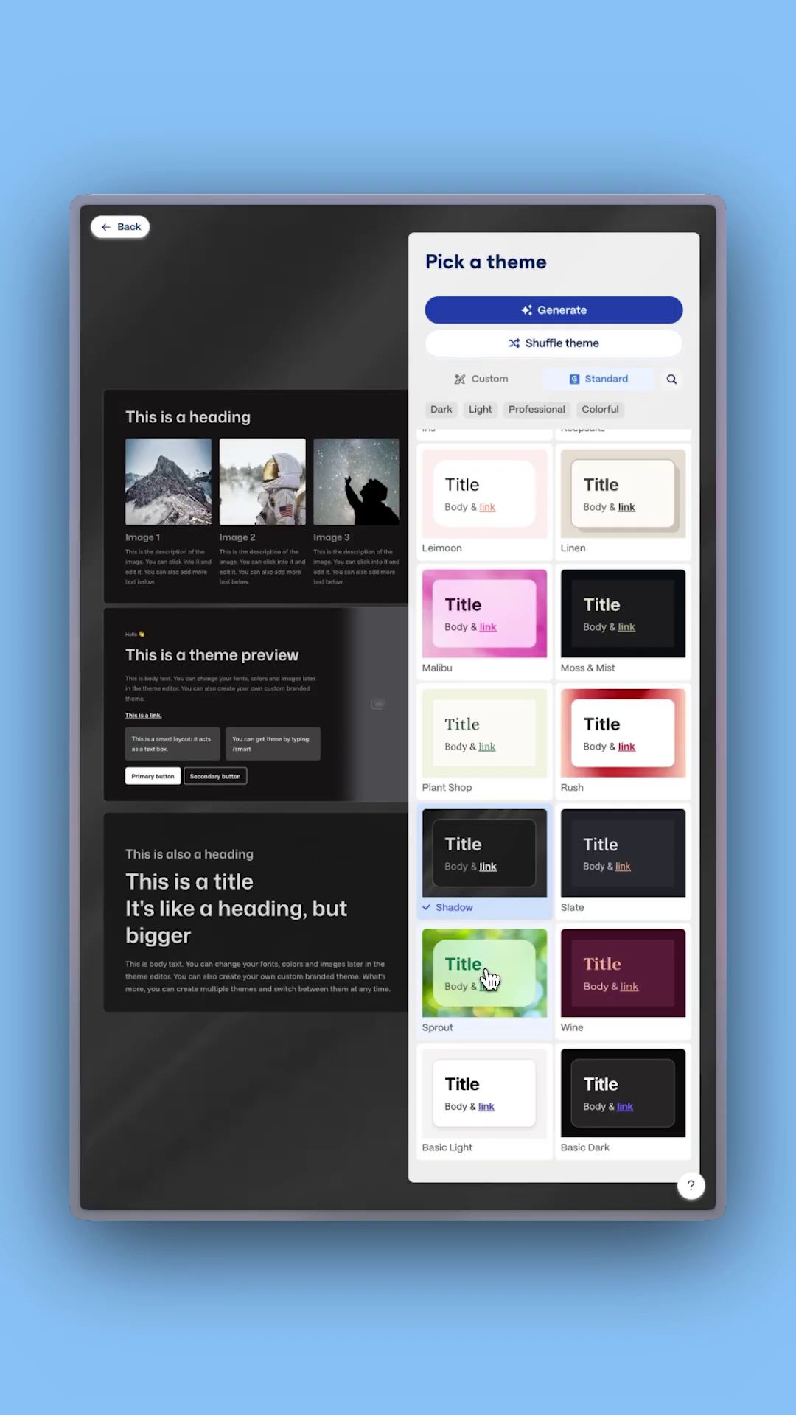
pyautogui.click(490, 981)
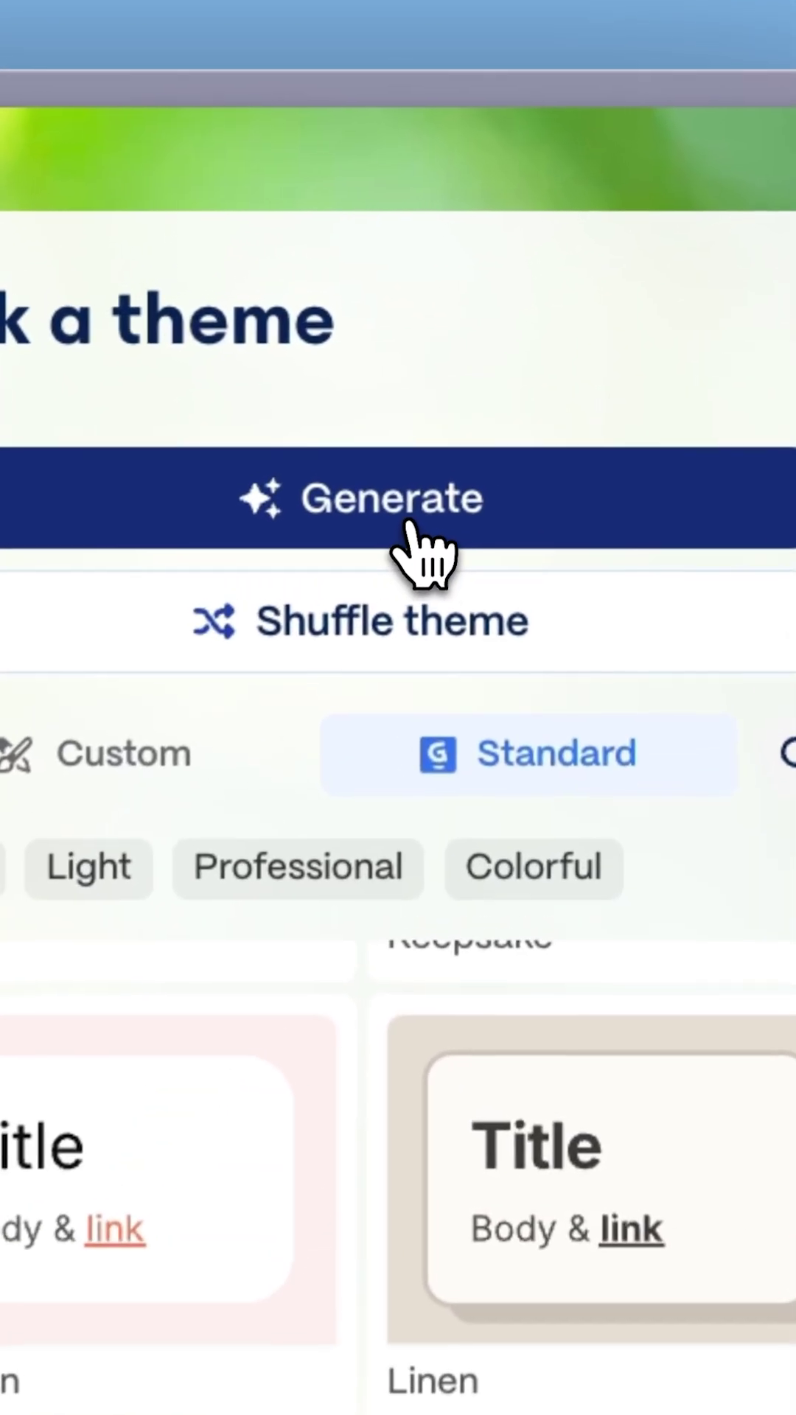
pyautogui.click(424, 503)
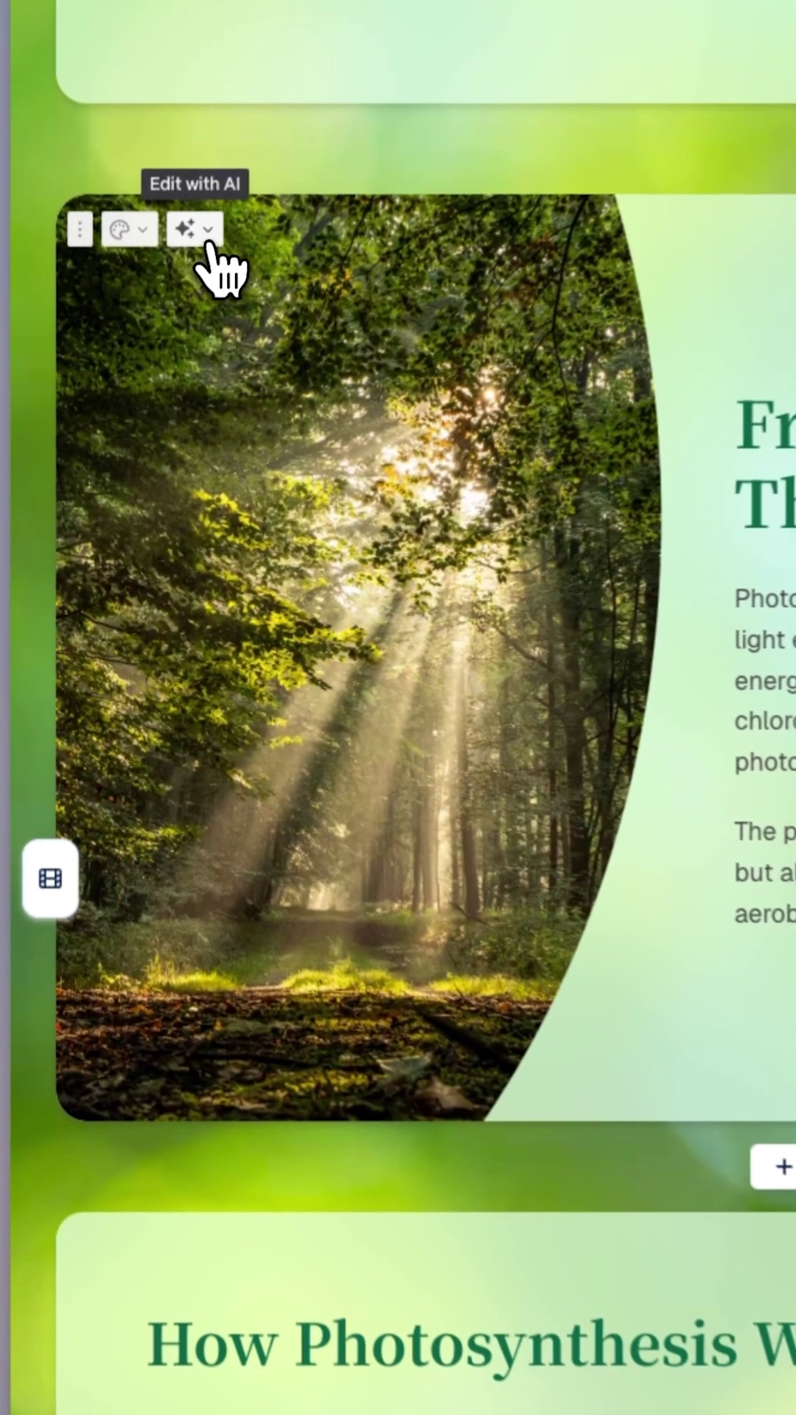
# Apply Simplify language from Edit with AI to the forest image card.
pyautogui.click(147, 481)
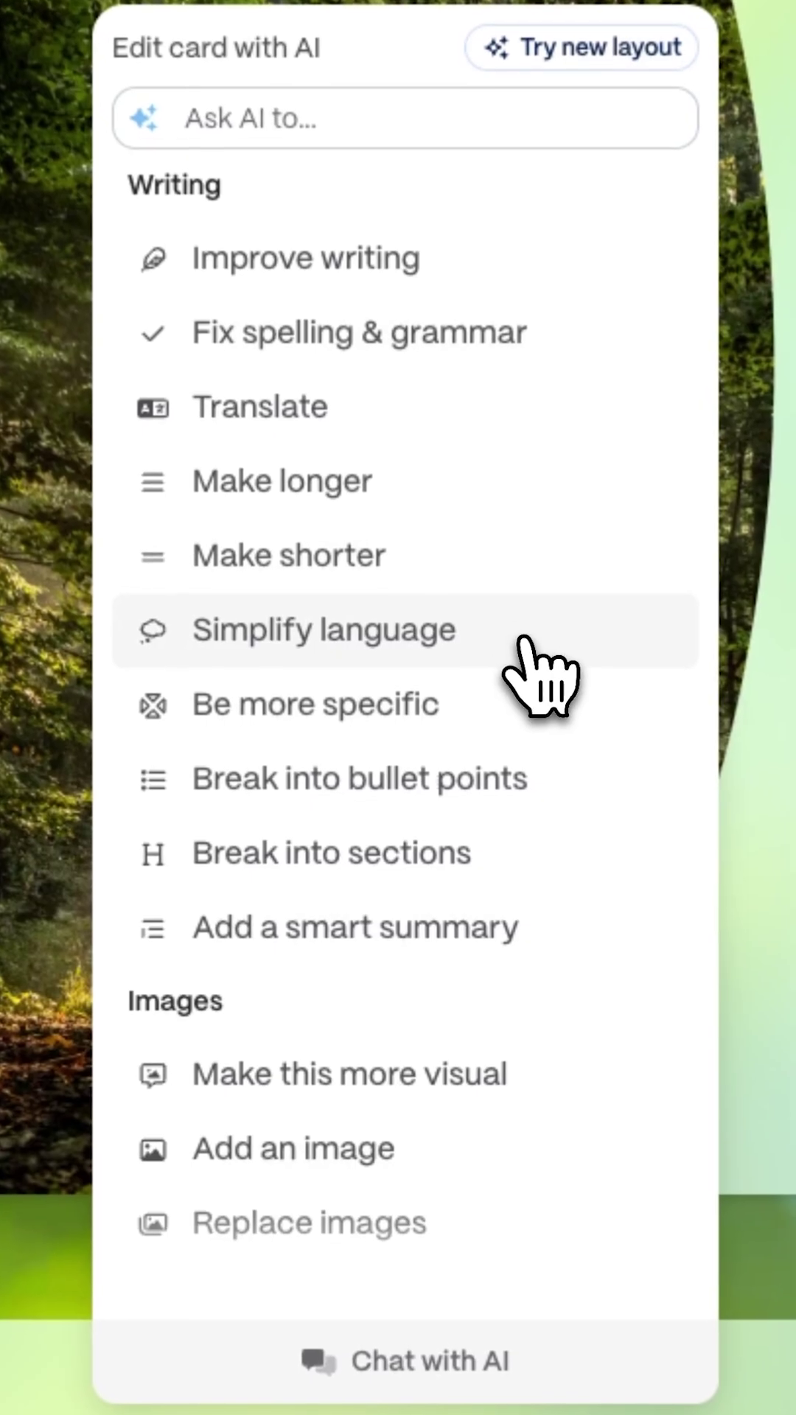
pyautogui.click(475, 716)
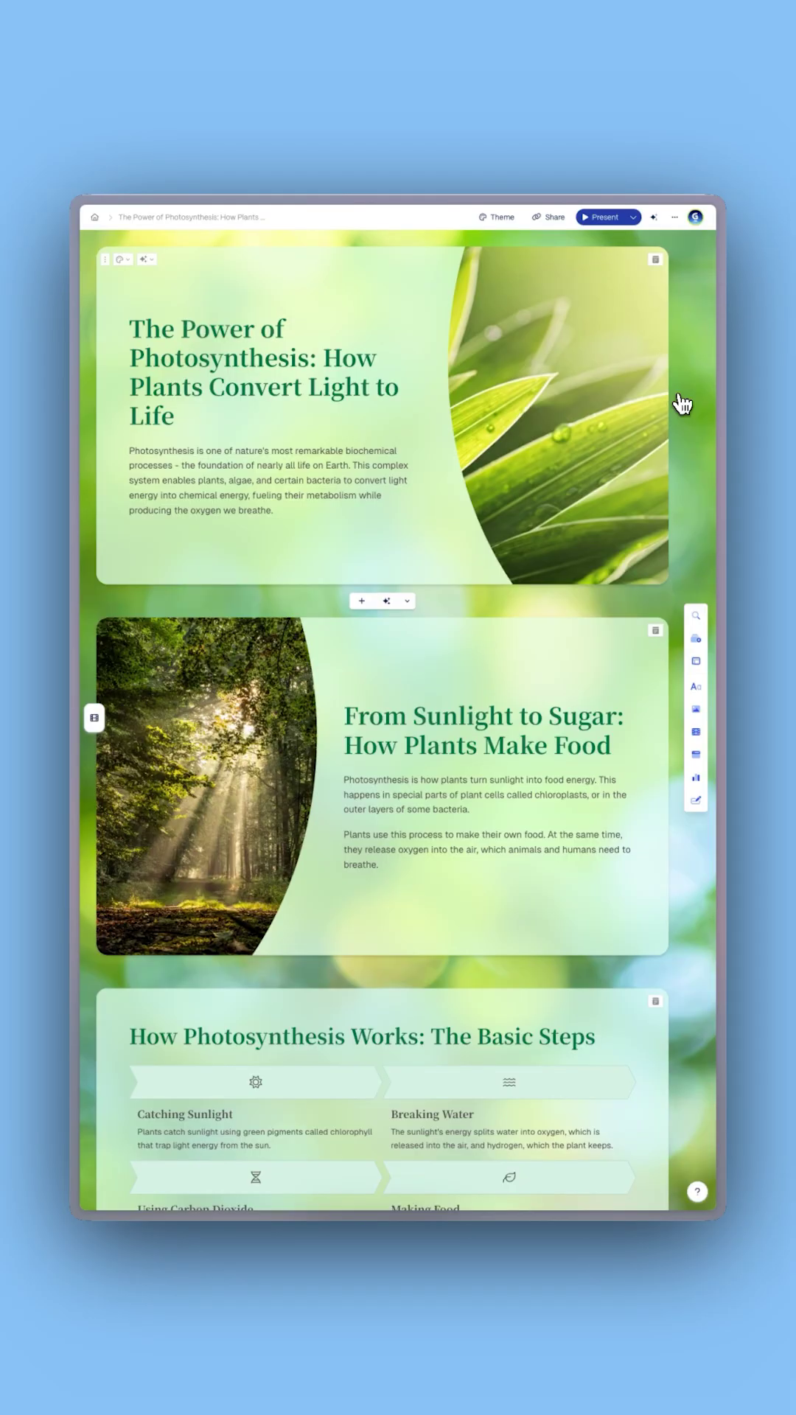
pyautogui.scroll(-2, 686, 405)
pyautogui.scroll(-3, 685, 406)
pyautogui.scroll(-2, 681, 404)
pyautogui.scroll(-3, 683, 404)
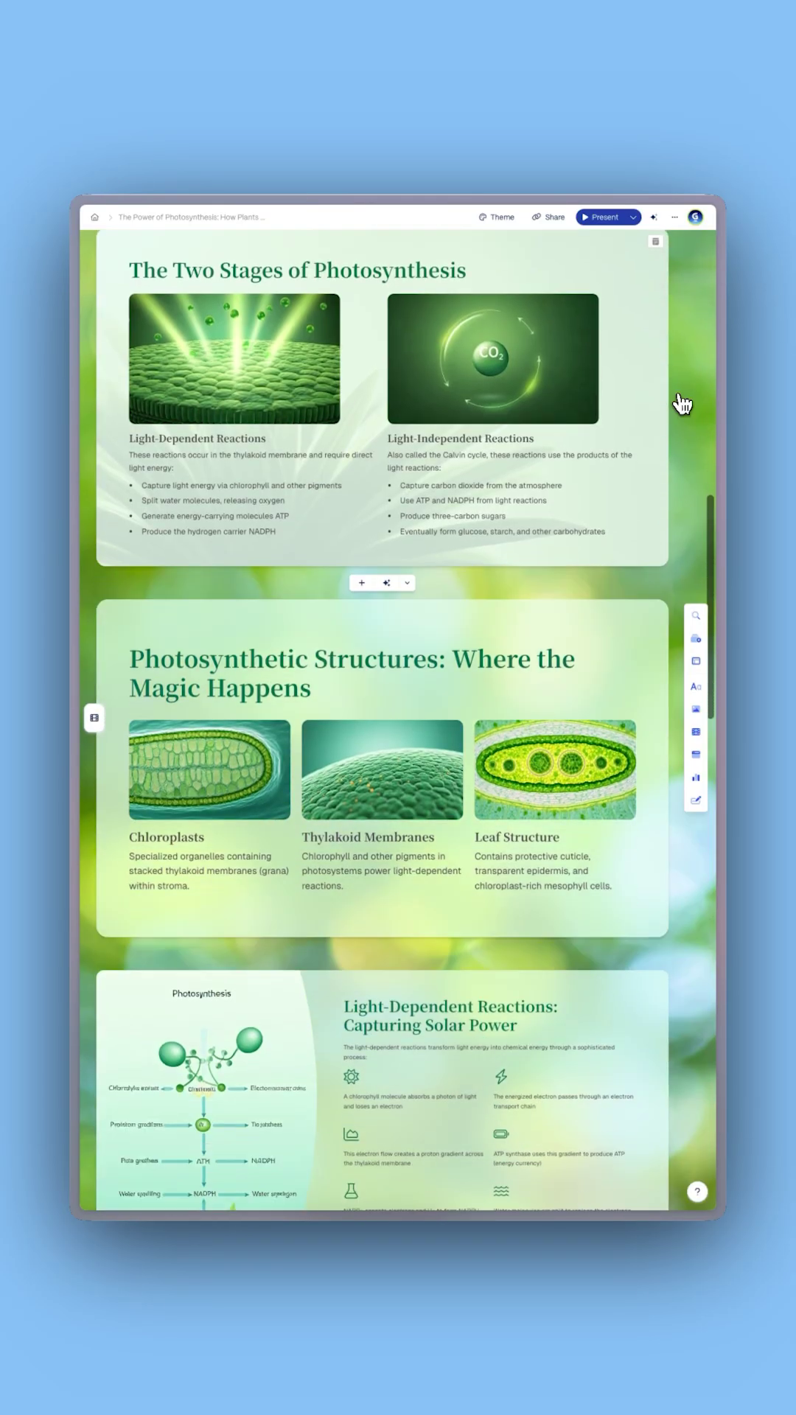
pyautogui.scroll(-5, 682, 404)
pyautogui.scroll(-3, 681, 404)
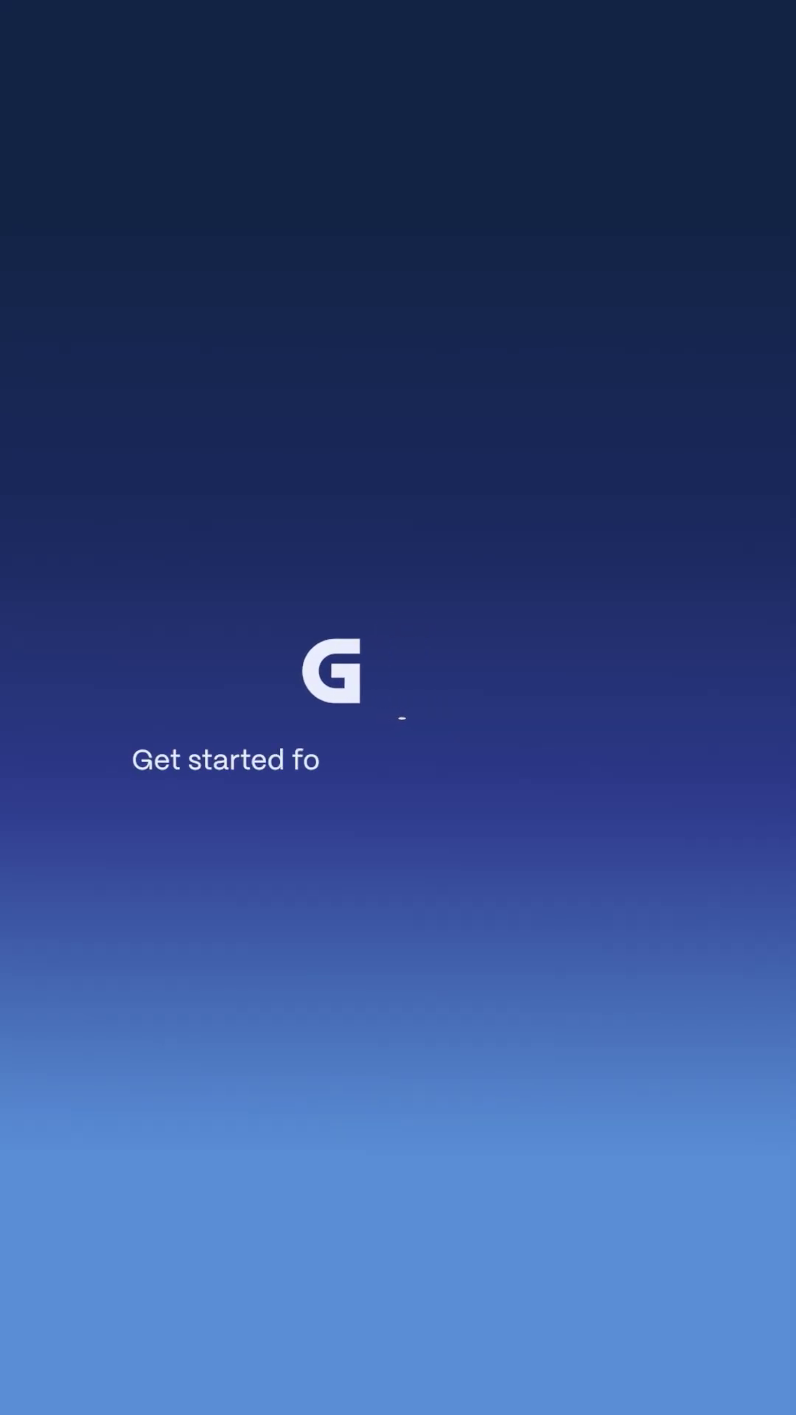